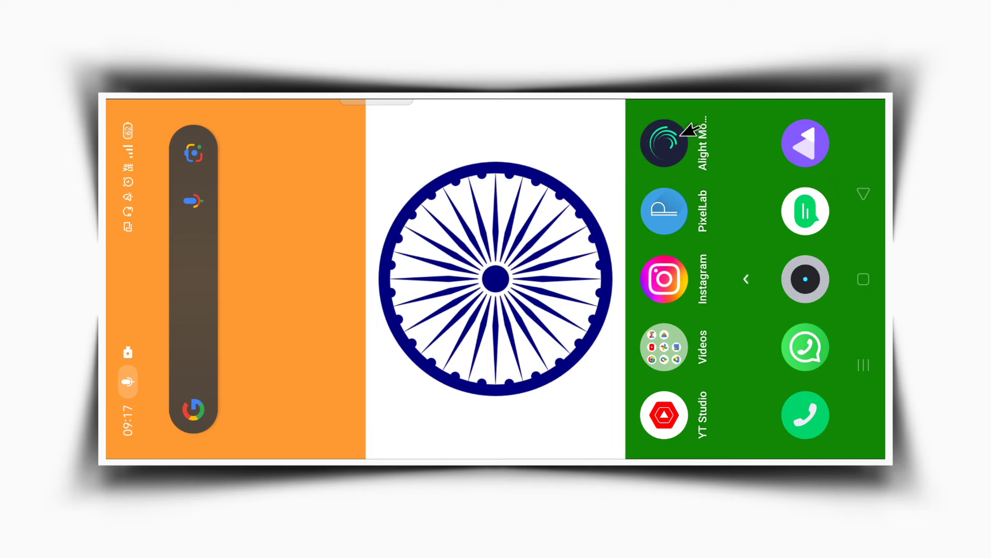
Launch Alight Motion and show the Projects list with New Project 428, its copy and 427.
click(676, 140)
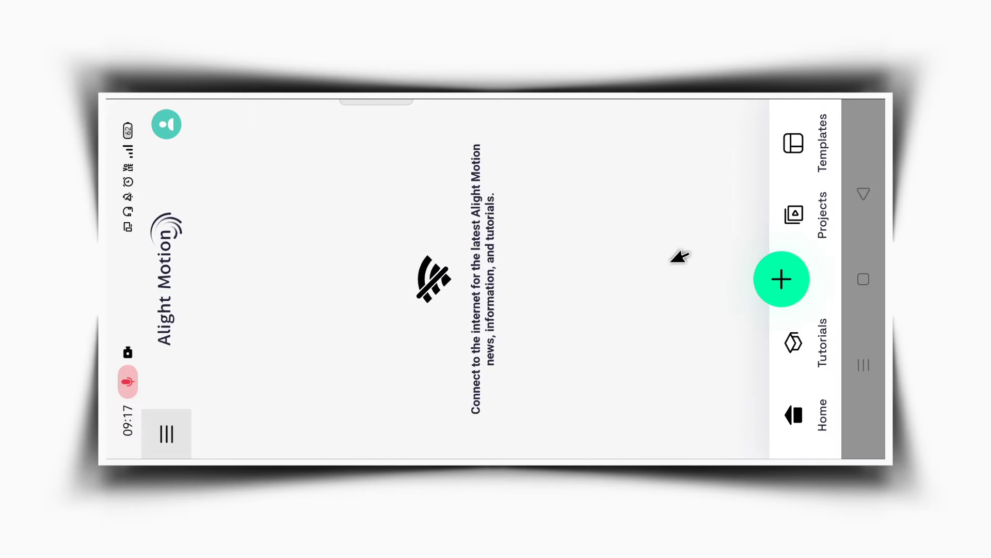
click(800, 147)
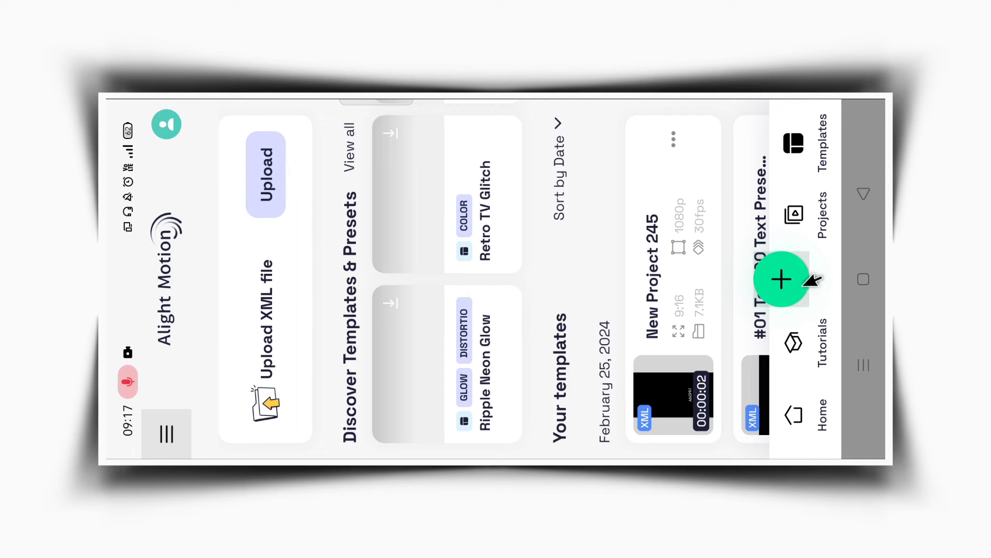
click(820, 209)
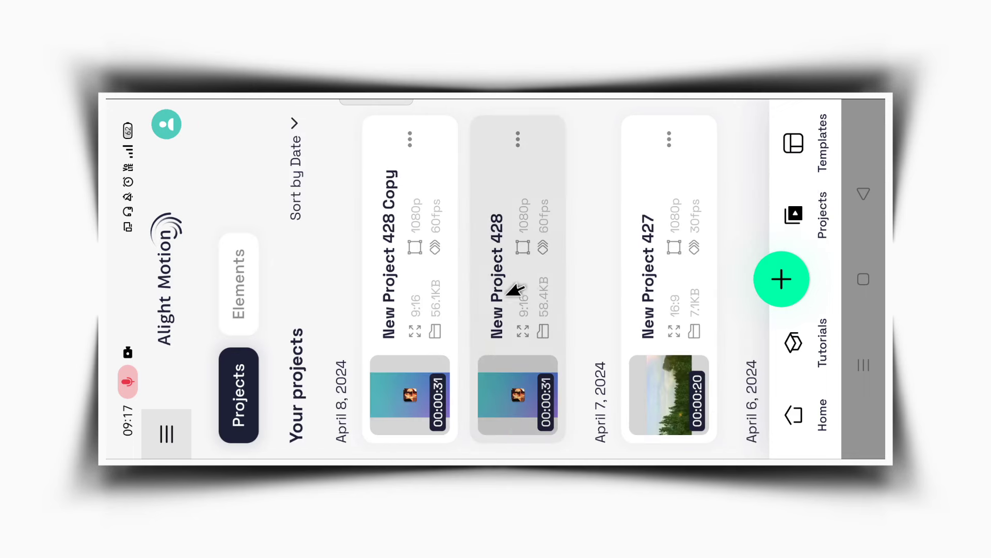
Open New Project 428 Copy and scrub the timeline between the start and about 00:13:47.
click(399, 267)
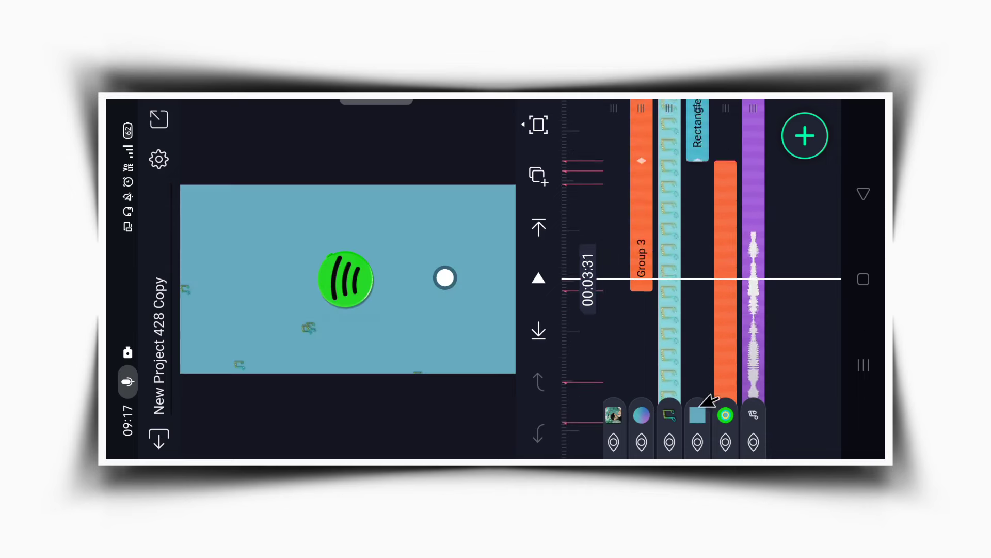
drag(702, 222, 710, 317)
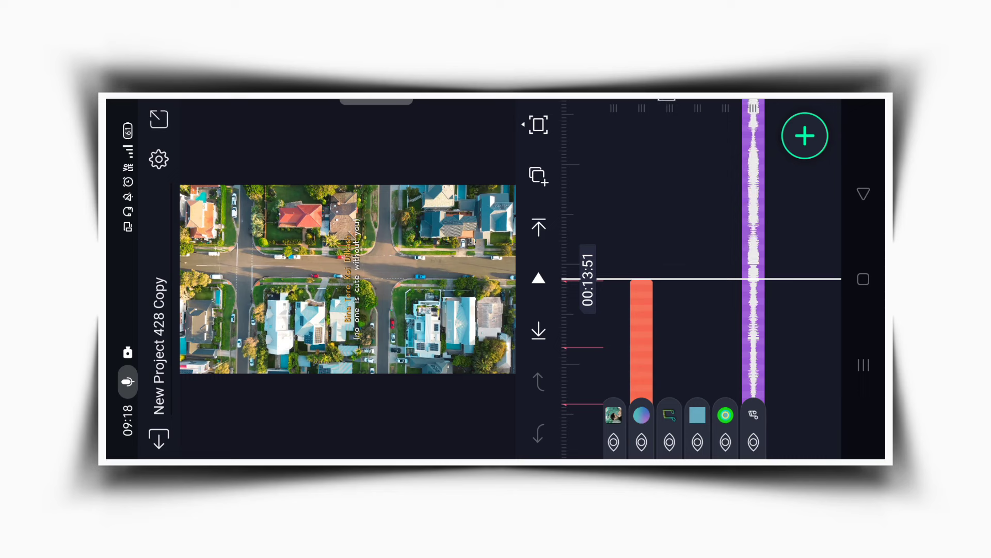
drag(669, 212, 715, 412)
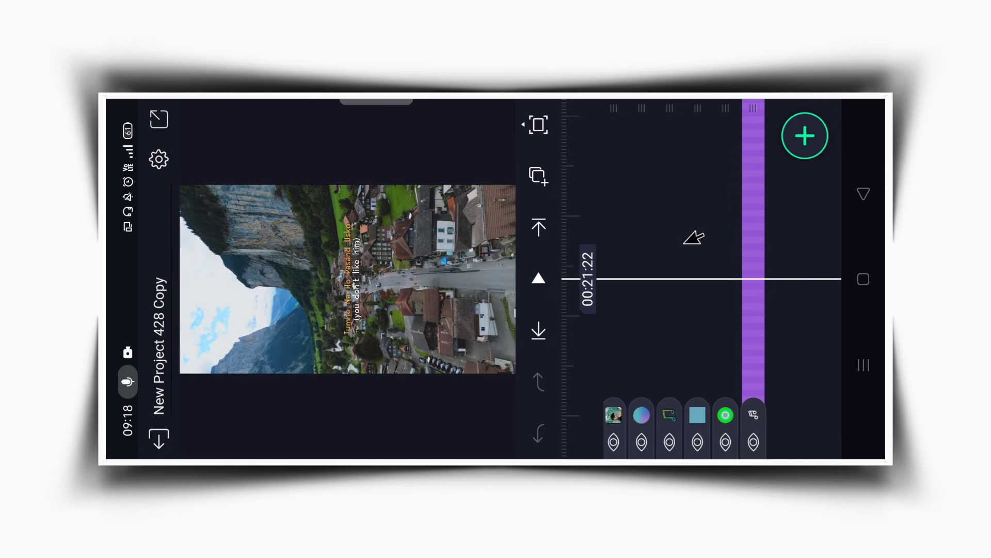
drag(684, 292, 685, 229)
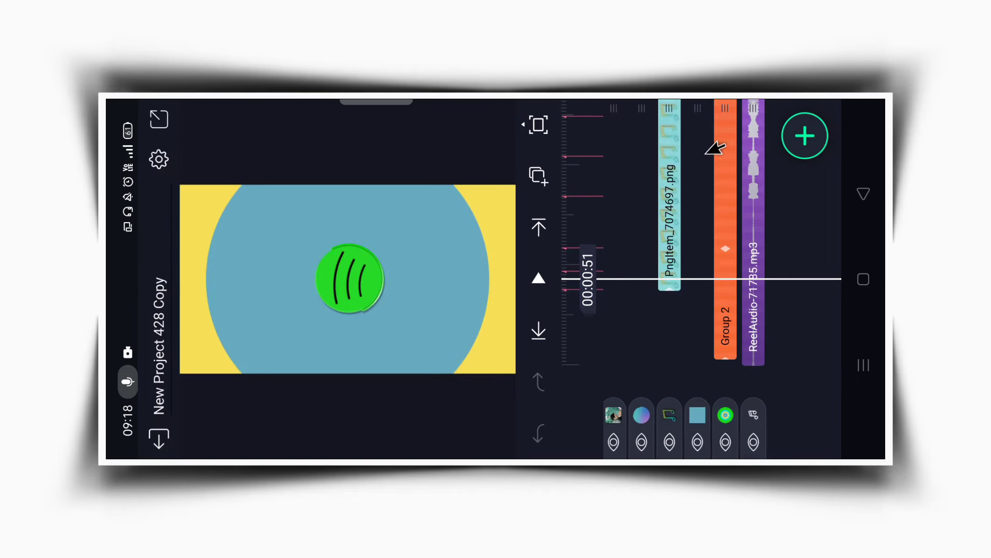
drag(715, 149, 719, 261)
Reset the PngItem_7074697.png layer's fill to None, then to its own image fill.
click(672, 290)
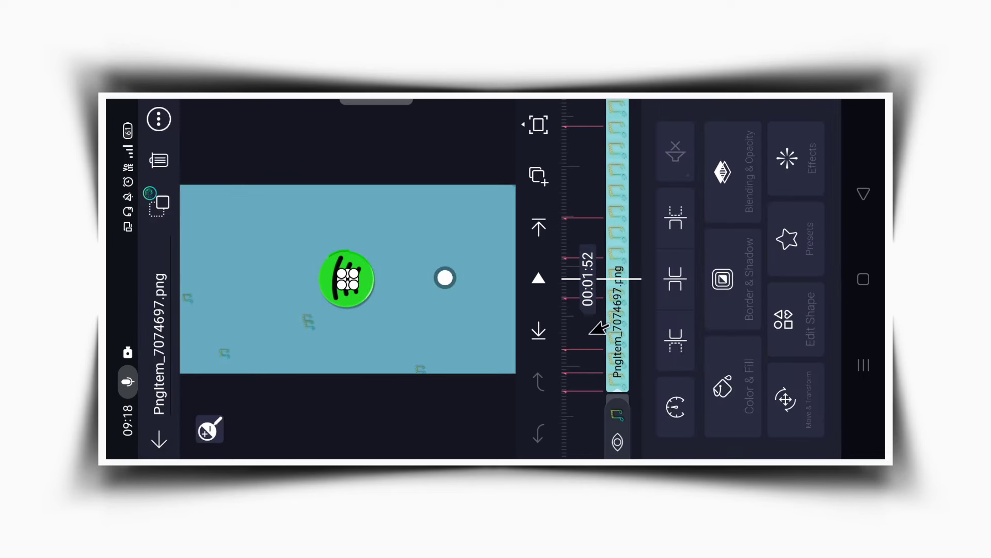
click(732, 382)
click(672, 351)
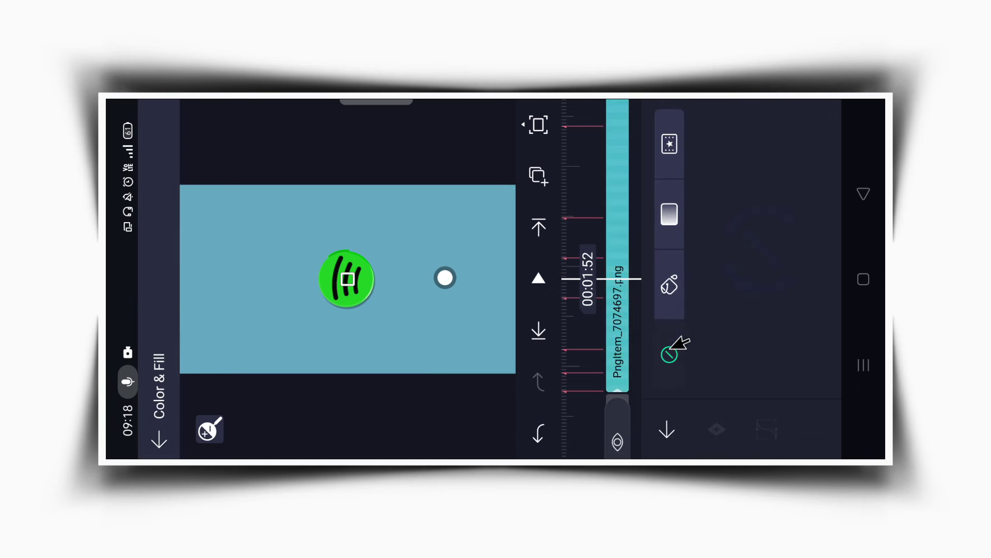
click(668, 149)
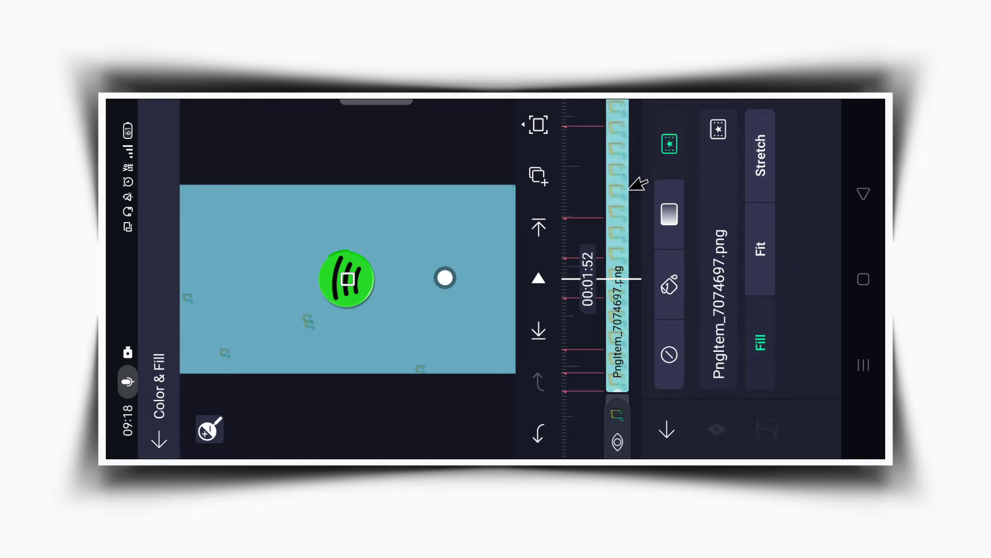
click(628, 189)
scroll(695, 217, up, 2)
Scrub the timeline forward to the album-tile scene at about 00:08:10.
drag(708, 136, 713, 270)
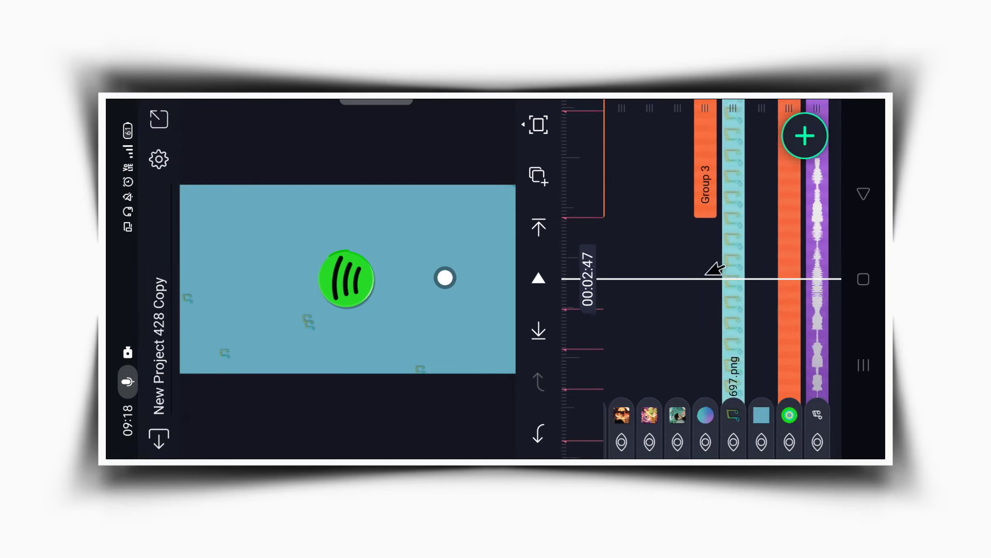
drag(724, 144, 736, 277)
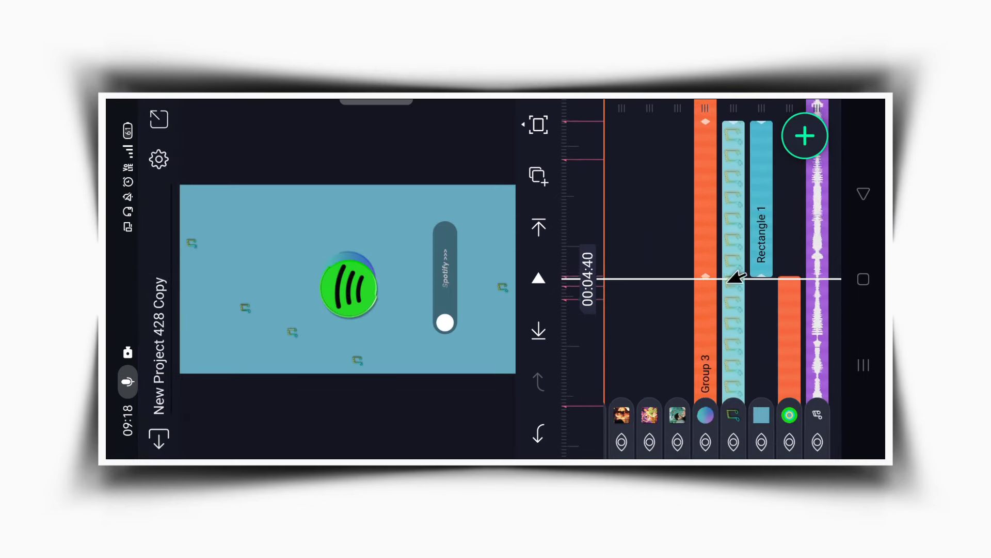
drag(660, 199, 773, 413)
scroll(691, 267, up, 5)
scroll(695, 261, down, 2)
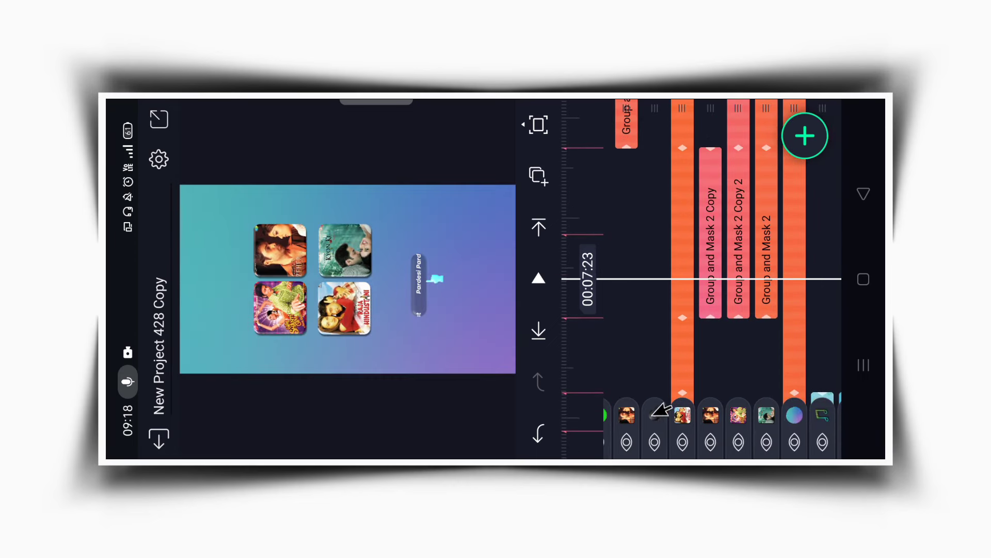
drag(759, 270, 775, 354)
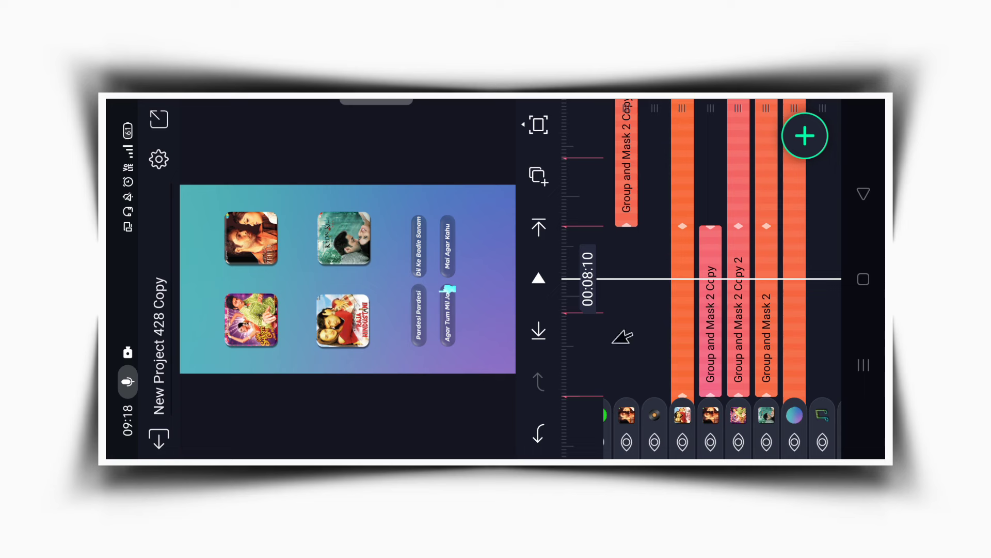
Select and deselect the Group and Mask 2 Copy layer, then settle the playhead at 00:08:20.
click(709, 323)
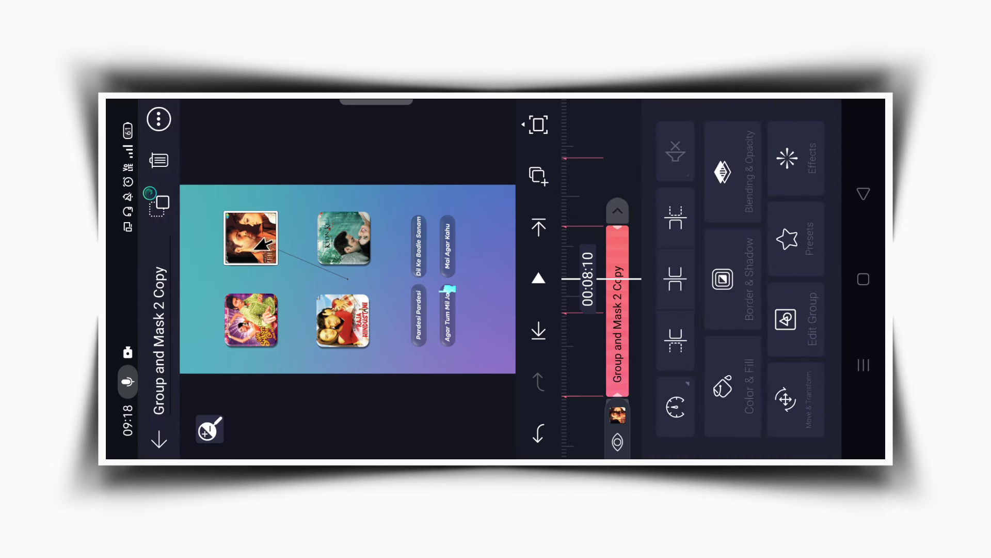
click(626, 304)
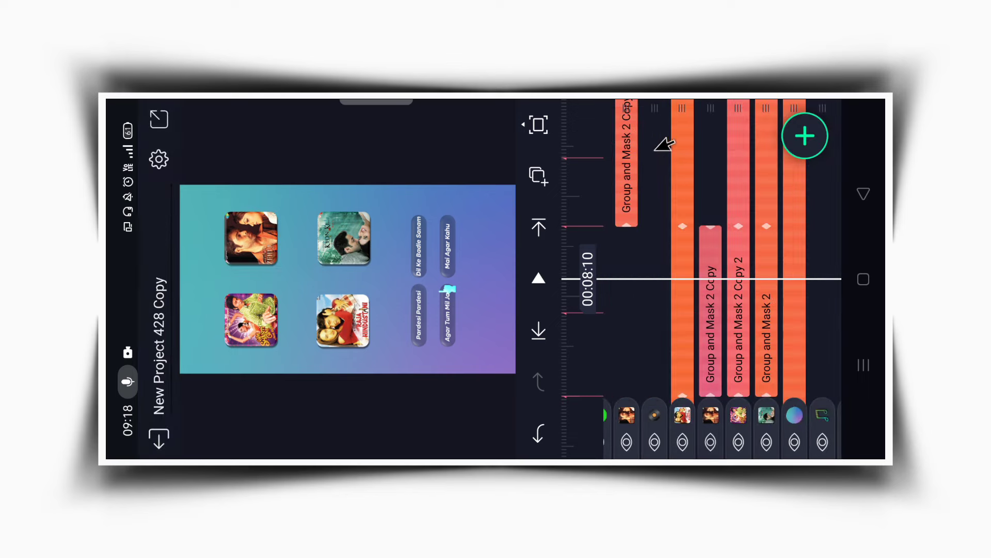
drag(674, 249, 678, 301)
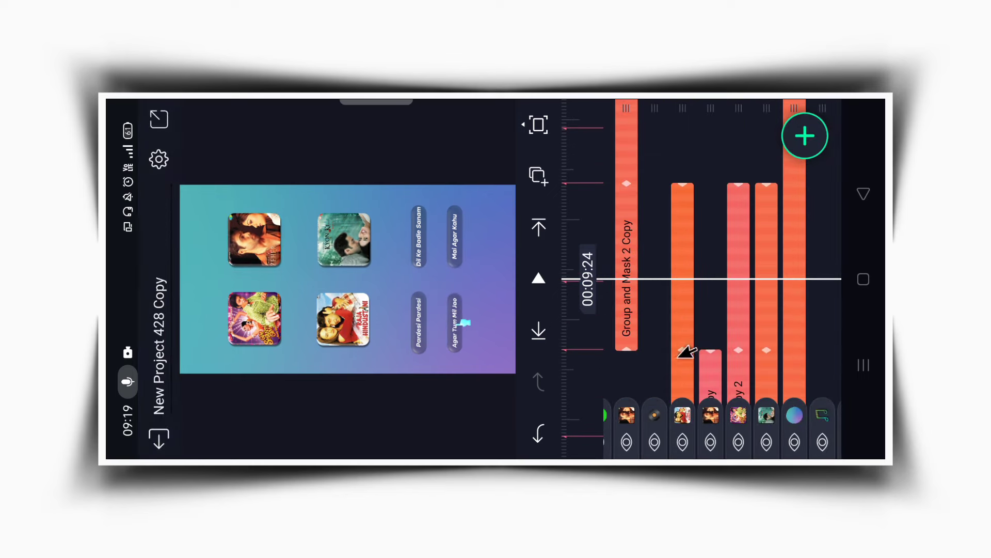
drag(730, 310, 742, 192)
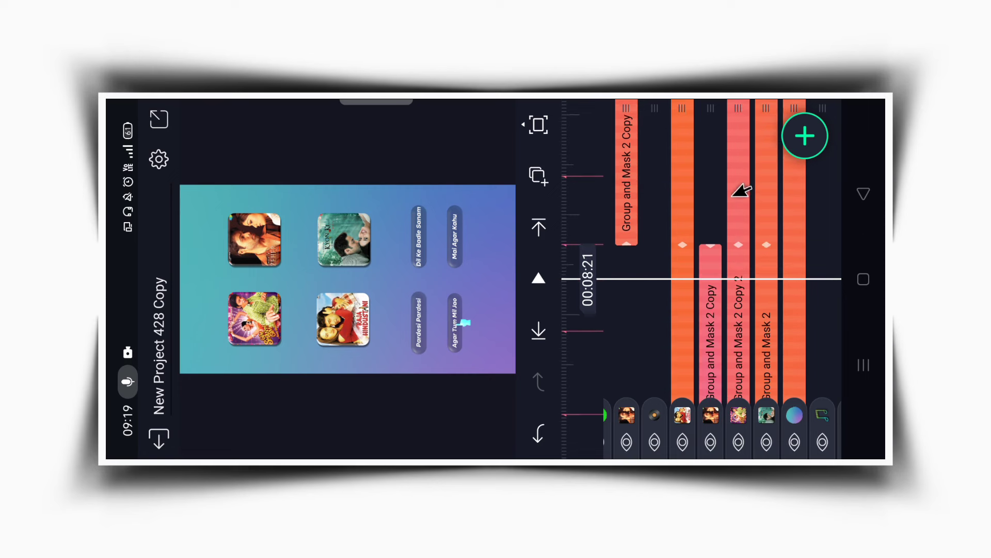
Enter Group and Mask 2 and open the album cover clip's colour and fill settings.
click(766, 284)
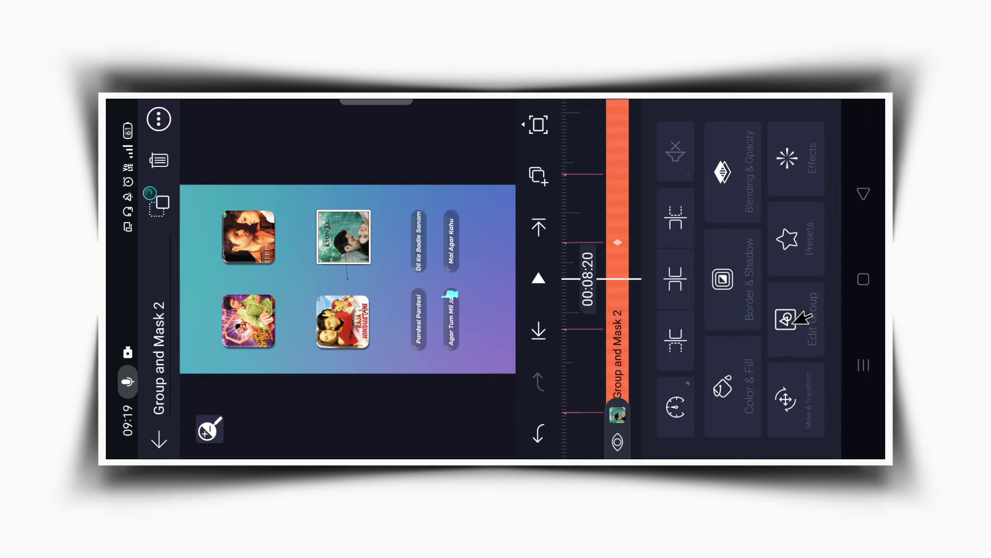
click(782, 318)
drag(717, 373, 735, 170)
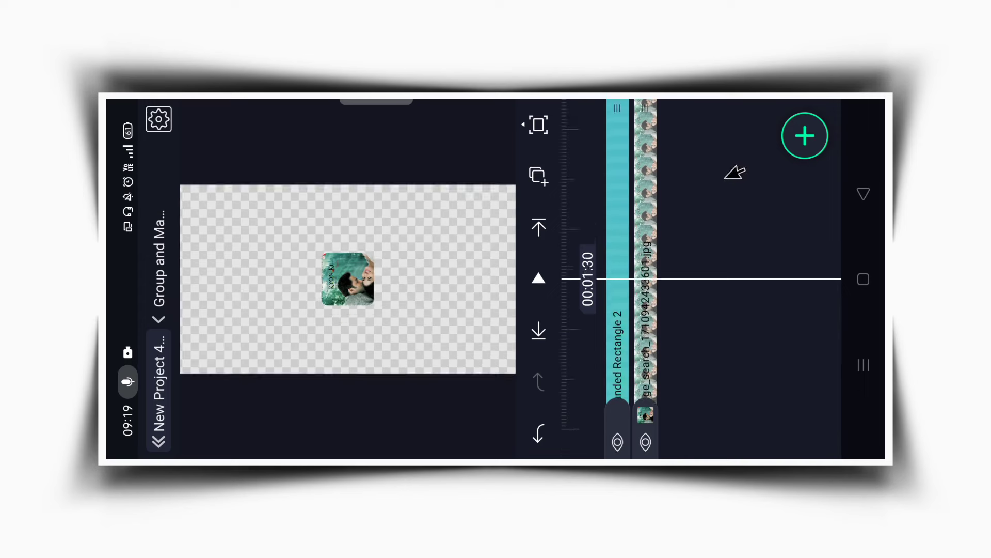
click(656, 258)
click(733, 385)
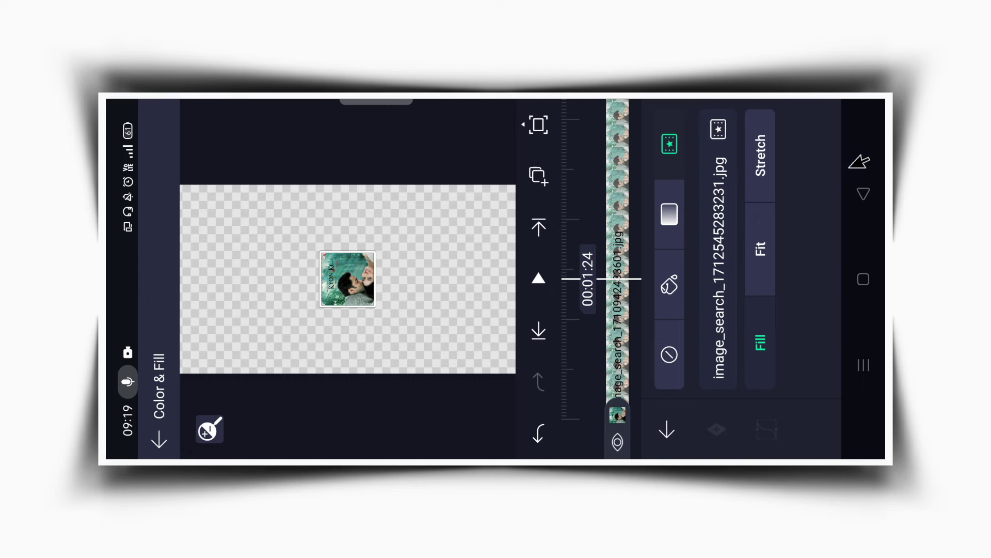
Back out of the fill settings, clip options and group to the main timeline.
click(865, 192)
click(865, 192)
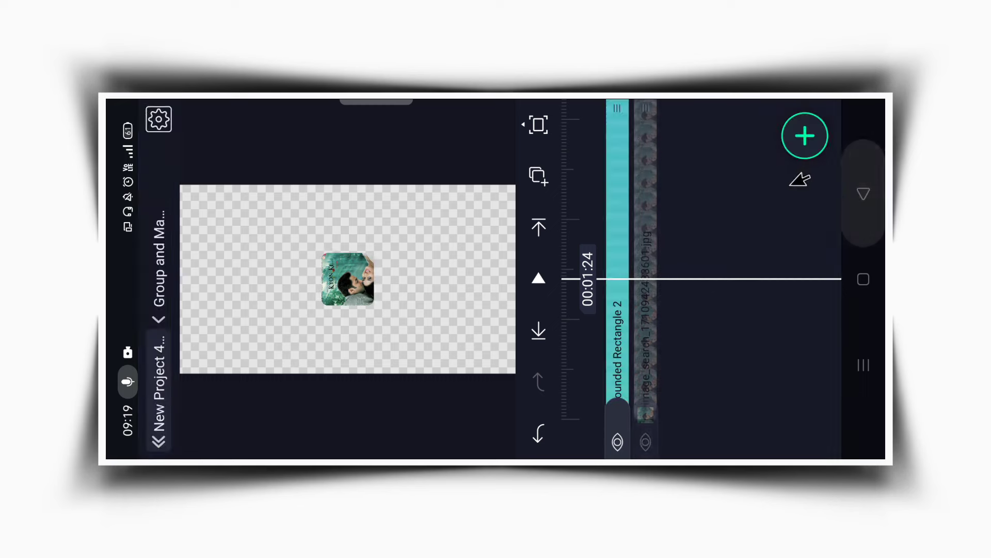
click(867, 191)
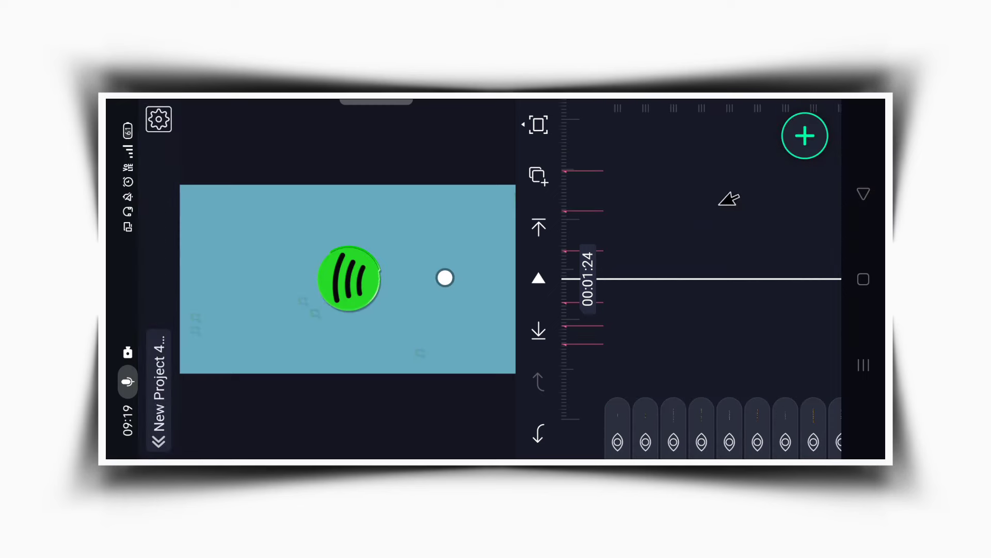
Scrub forward to the four-album-cover grid scene with song titles at 00:07:52.
drag(719, 205, 760, 404)
drag(722, 199, 734, 272)
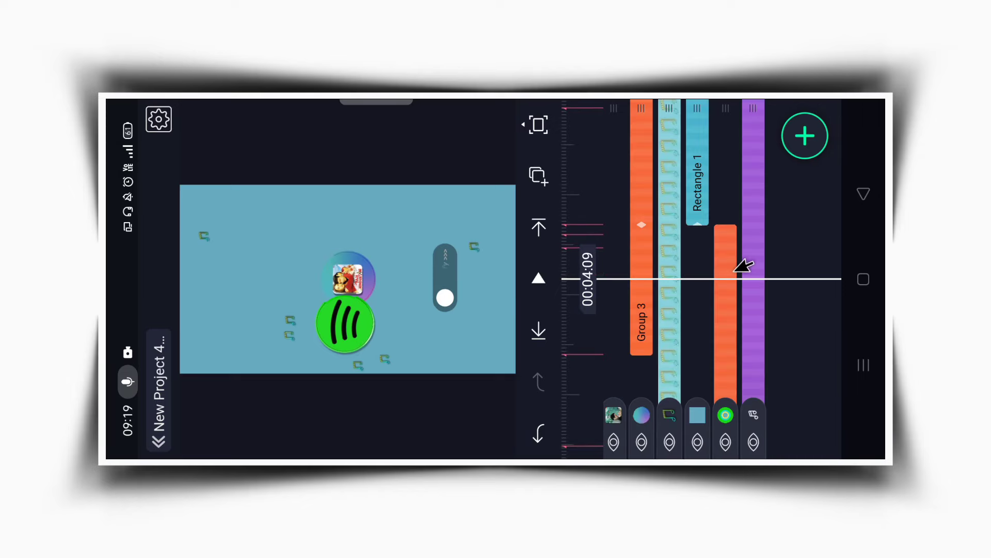
scroll(733, 270, up, 2)
drag(714, 308, 783, 366)
drag(747, 181, 759, 315)
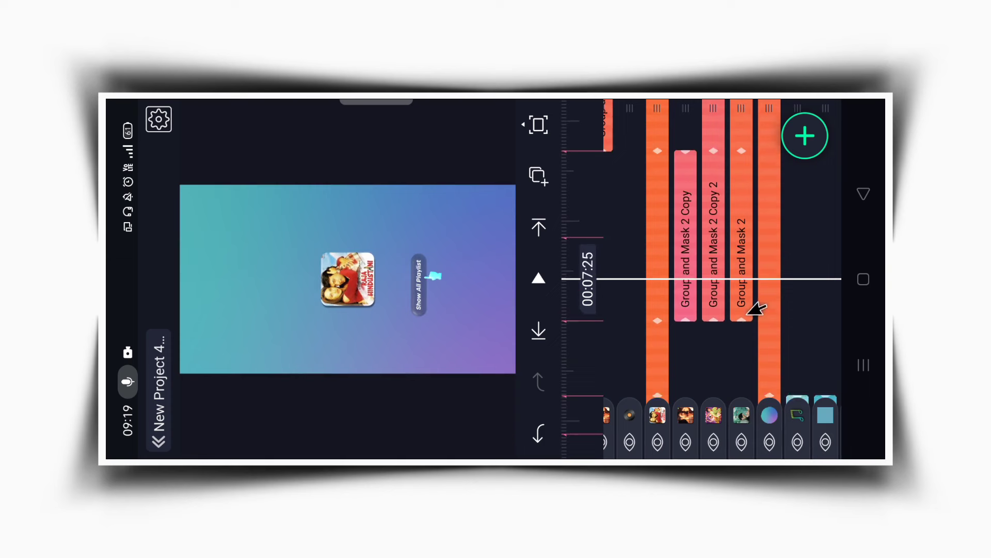
scroll(715, 243, up, 2)
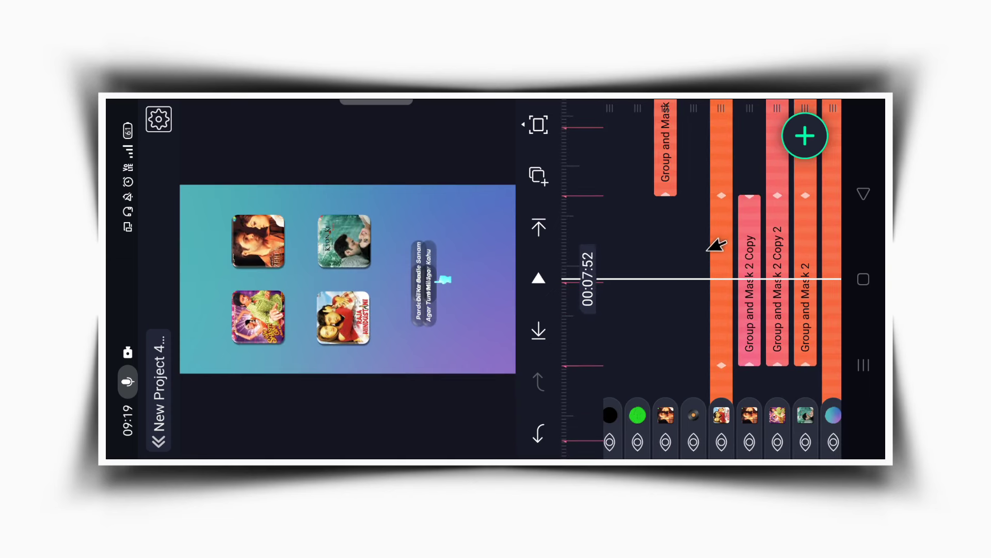
Select the 20240331_073546.png layer and move the playhead to 00:11:56.
click(694, 410)
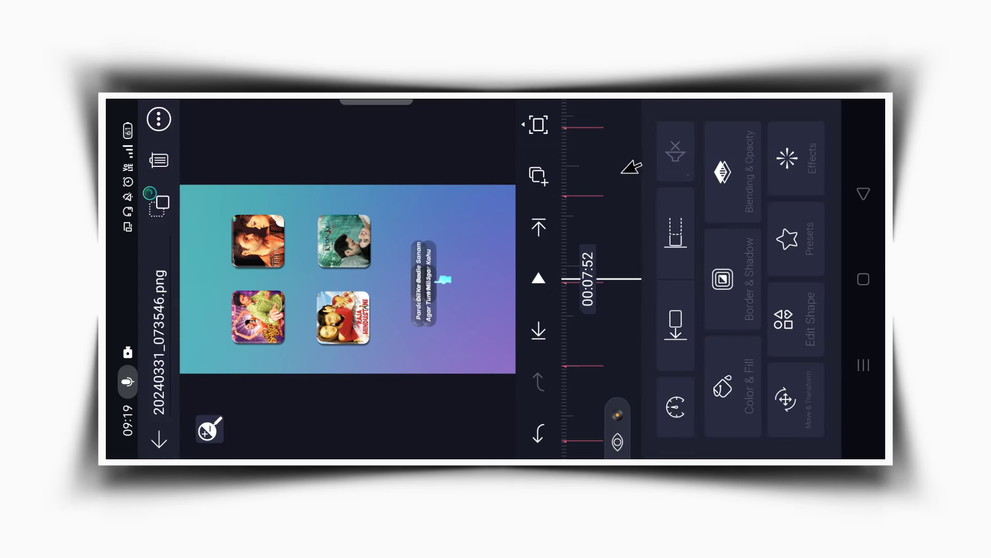
drag(621, 173, 653, 404)
drag(607, 180, 653, 376)
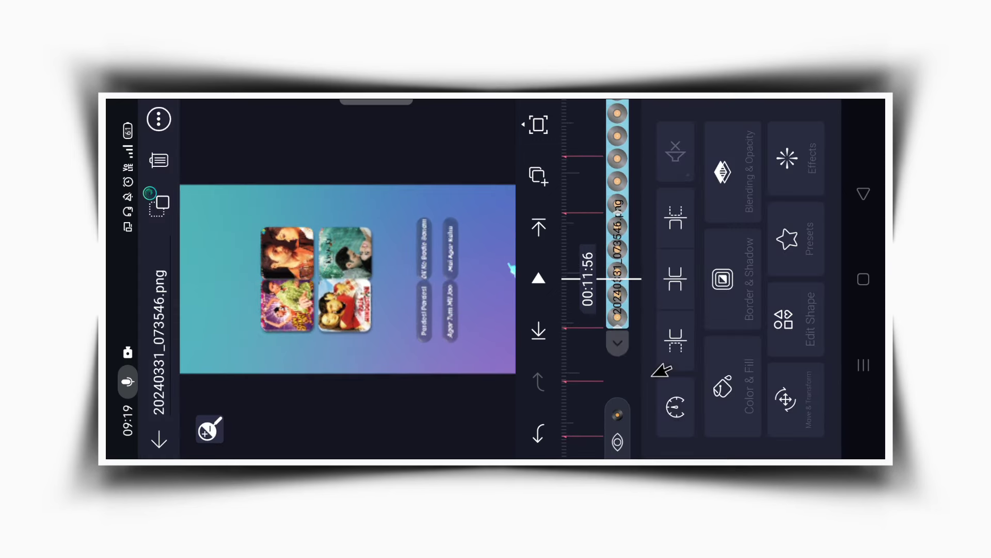
Clear the layer's fill to None, then reapply its own image as a Fill-mode image fill.
click(728, 362)
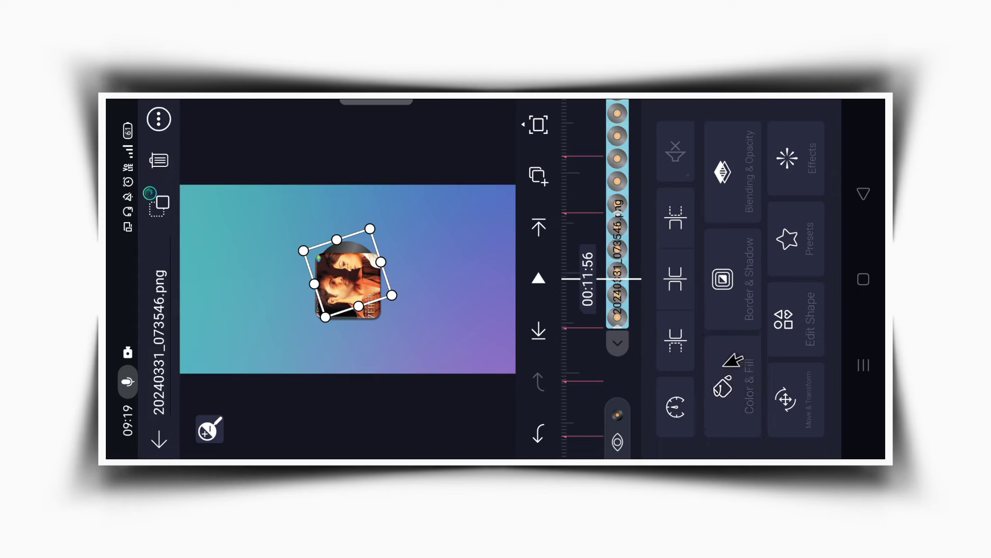
click(671, 355)
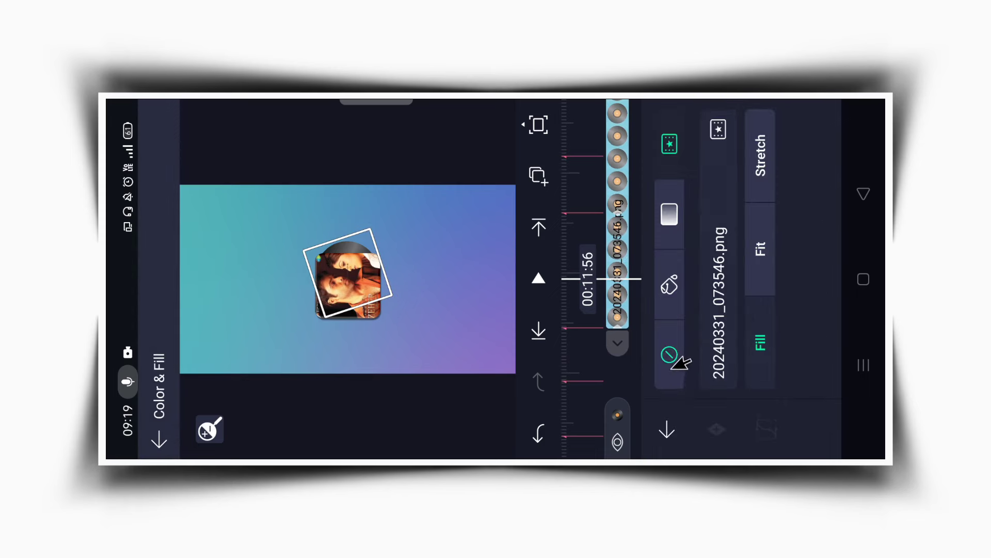
click(670, 144)
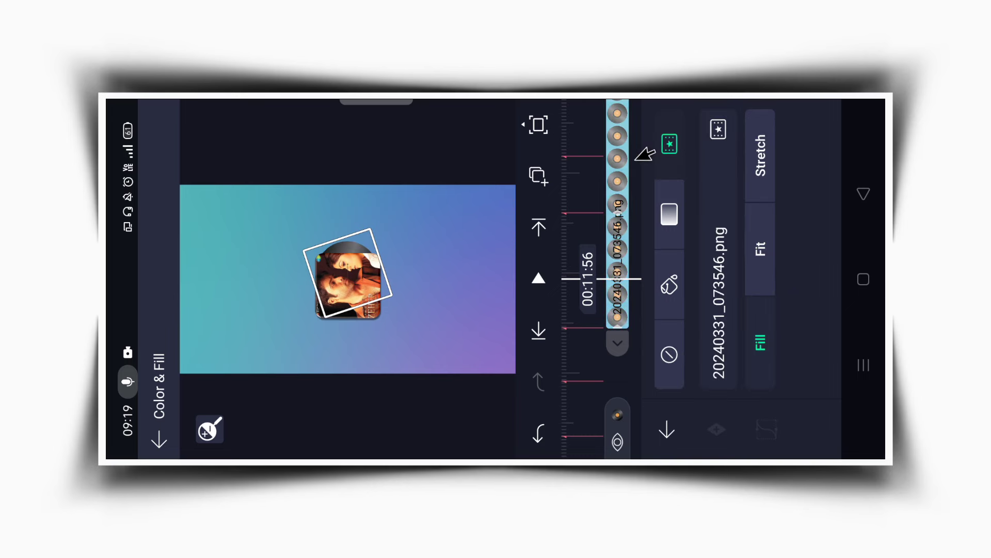
click(626, 163)
scroll(701, 198, up, 3)
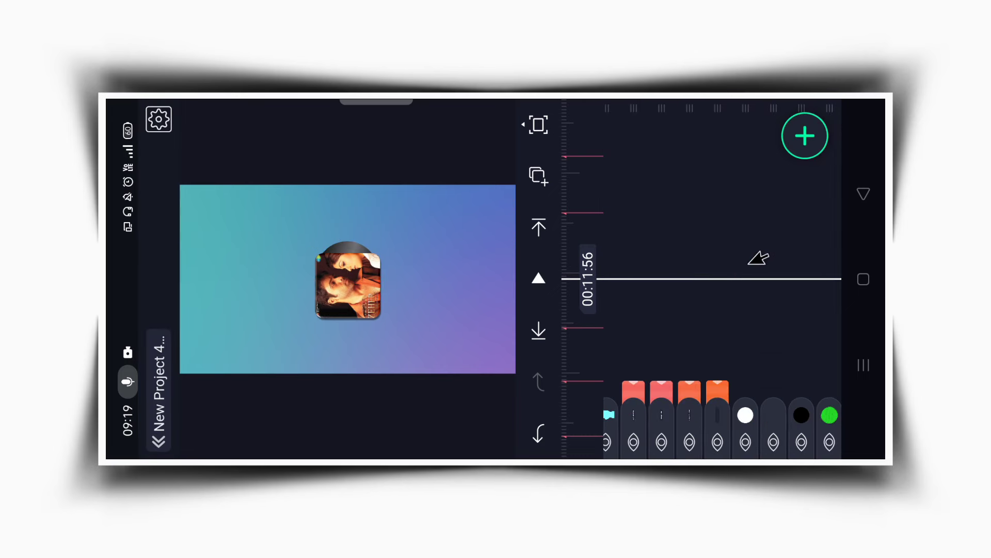
Scrub forward to the aerial street scene at 00:14:45 and scroll through the lyric text tracks.
drag(734, 137, 747, 328)
drag(714, 190, 742, 317)
scroll(726, 215, down, 6)
scroll(724, 215, up, 9)
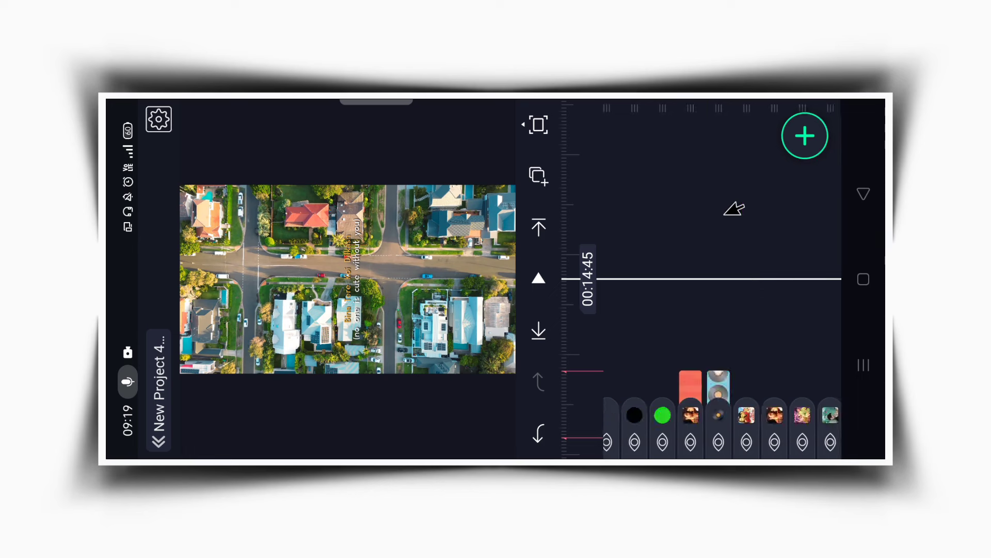